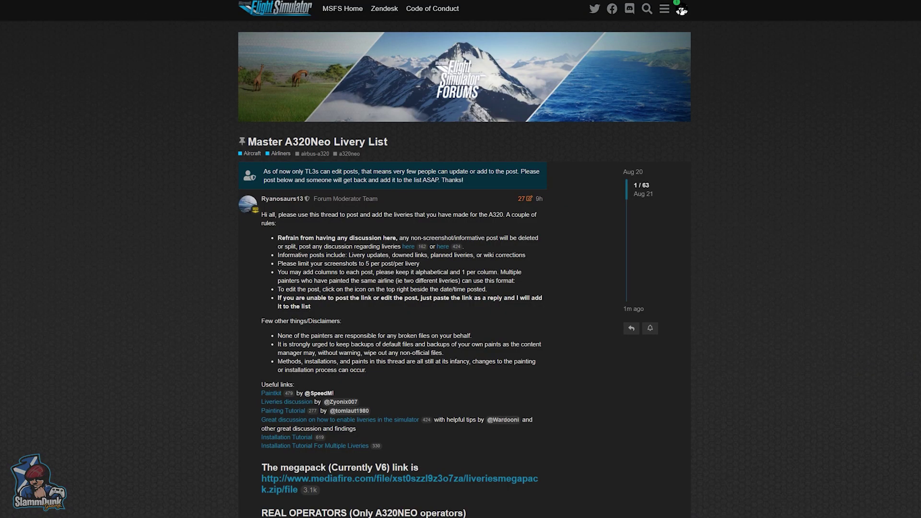
Step: Scroll the Master A320Neo Livery List post down to the megapack link and REAL OPERATORS table
scroll(157, 71, "down", 3)
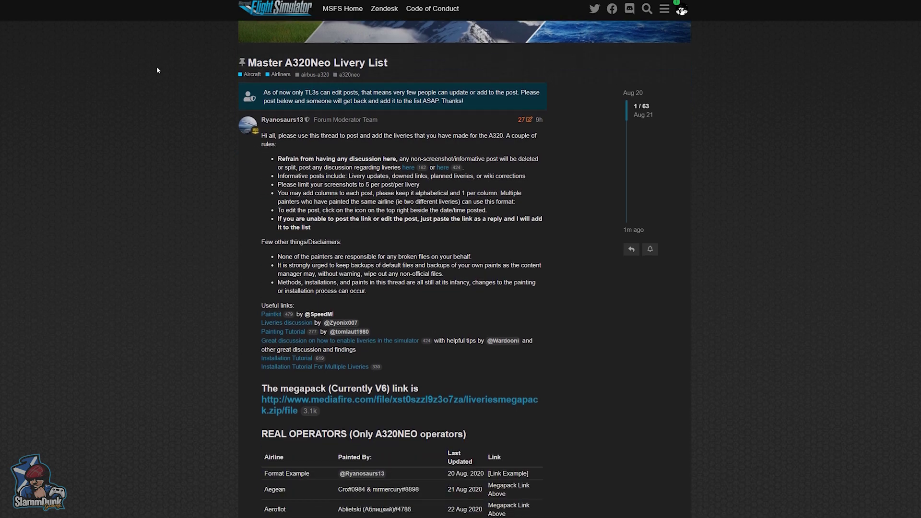
scroll(104, 114, "down", 8)
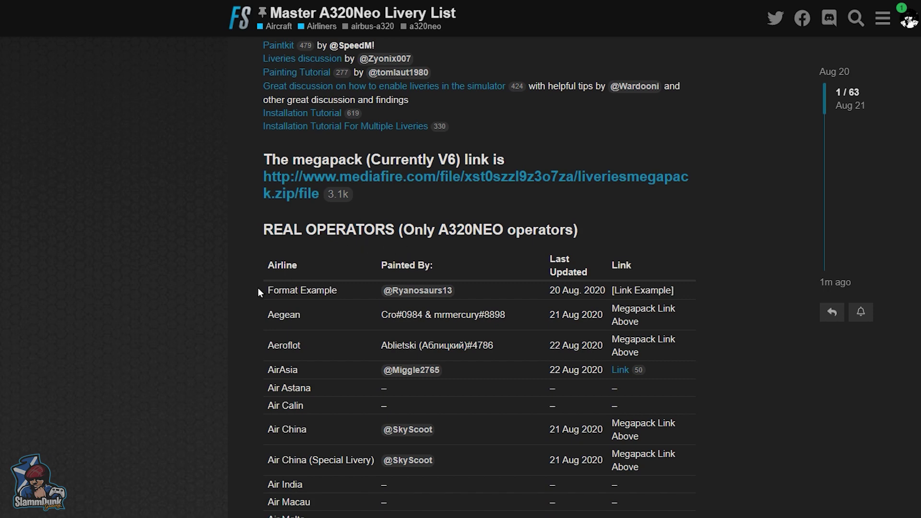
scroll(258, 288, "down", 5)
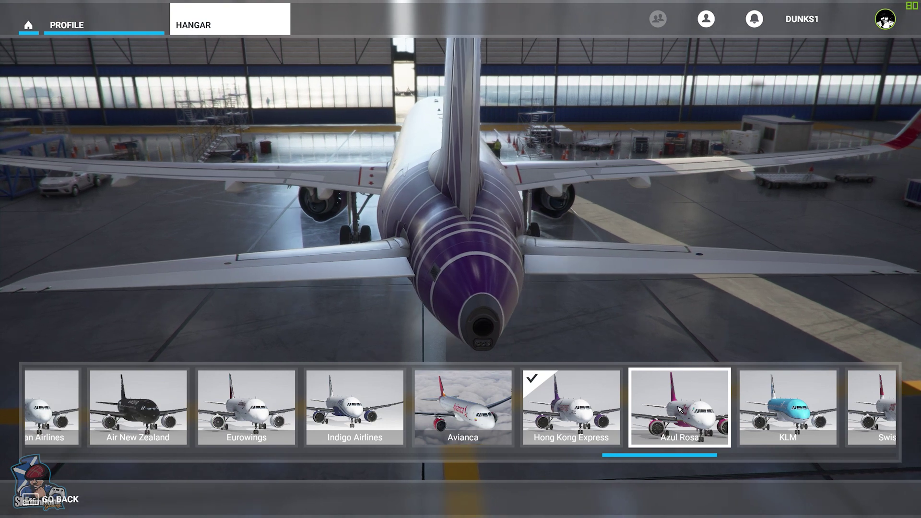
Step: Browse the A320neo livery strip past Azul Rosa, Swiss Air, Alaska Airlines, TUI and TAM
scroll(680, 409, "down", 3)
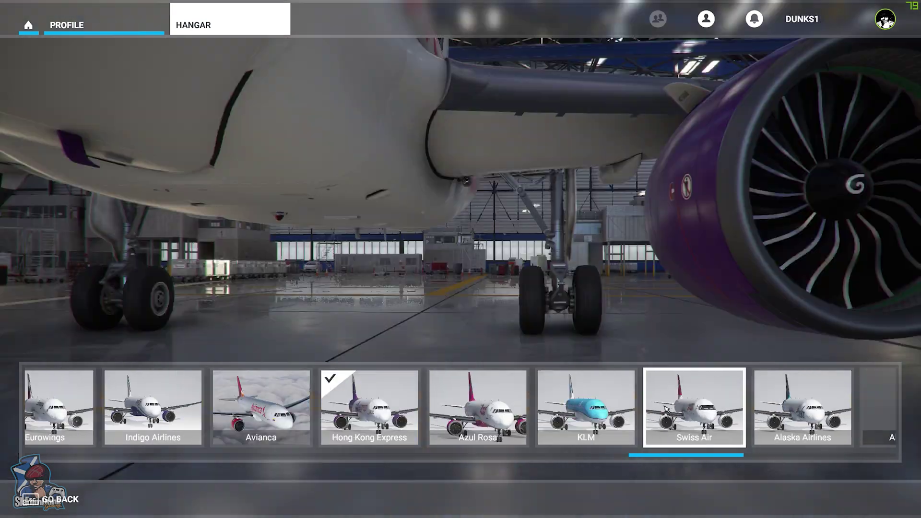
scroll(665, 409, "down", 1)
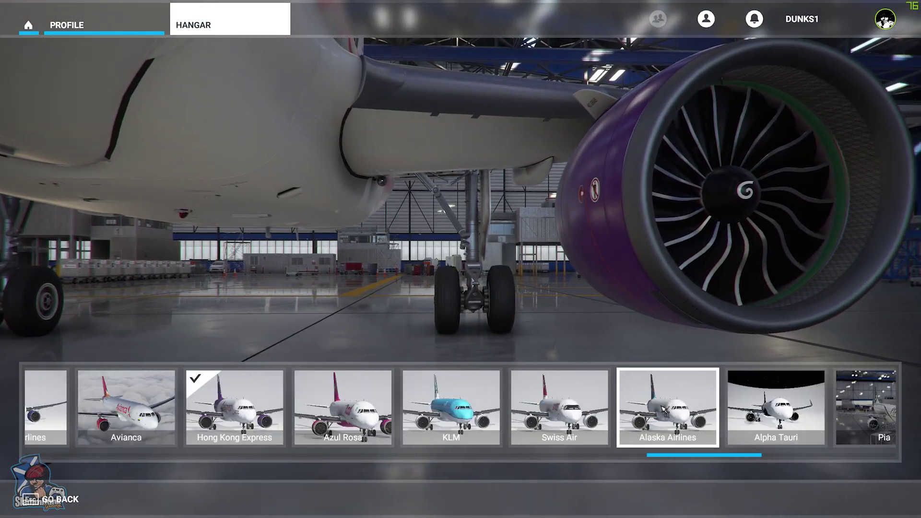
scroll(663, 409, "down", 1)
scroll(643, 409, "down", 2)
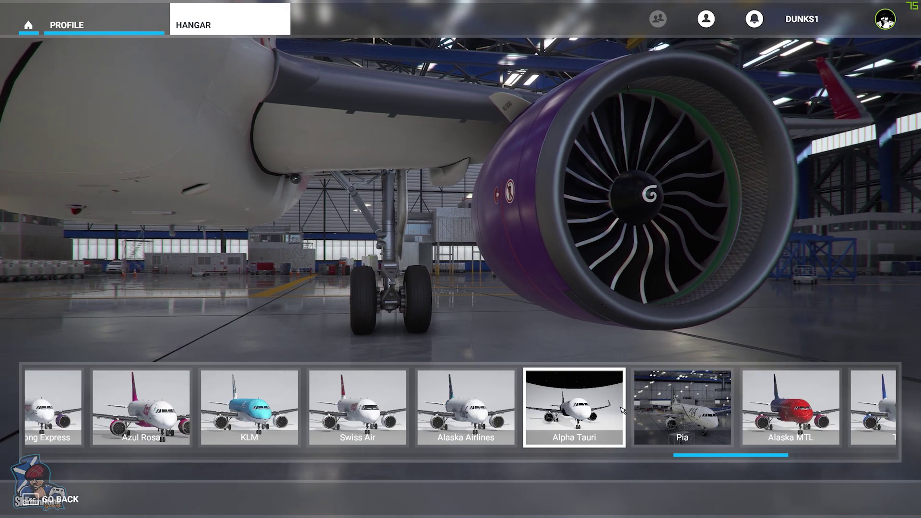
scroll(622, 410, "down", 1)
scroll(640, 408, "down", 1)
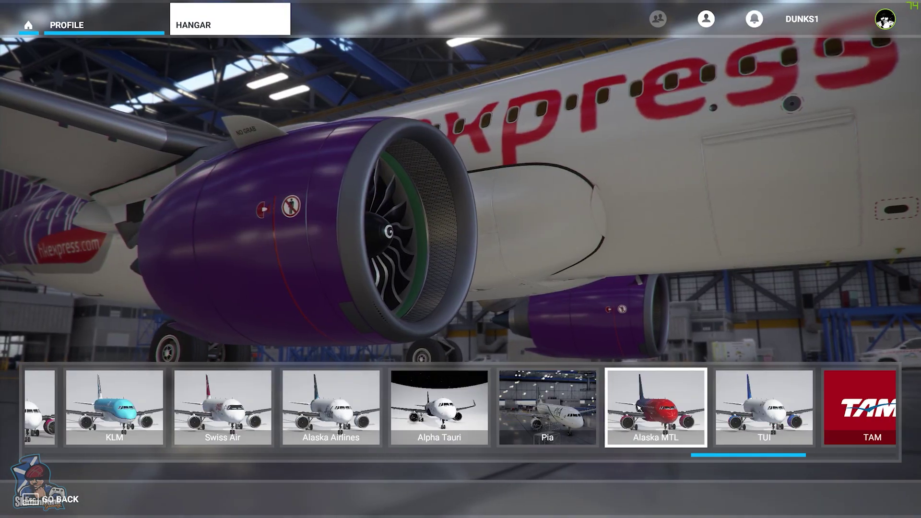
scroll(665, 413, "down", 1)
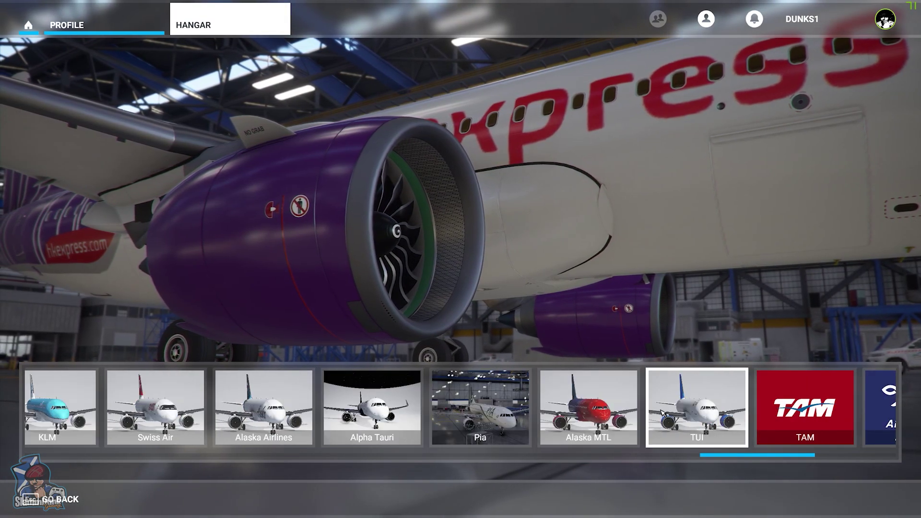
scroll(702, 413, "down", 3)
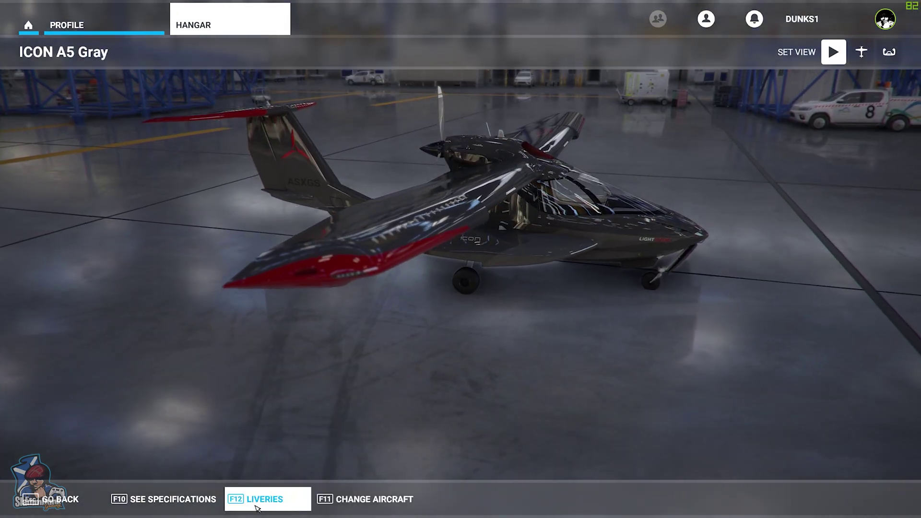
Step: Apply the Black livery to the ICON A5 and return to the orbiting exterior view
left_click(258, 509)
left_click(598, 401)
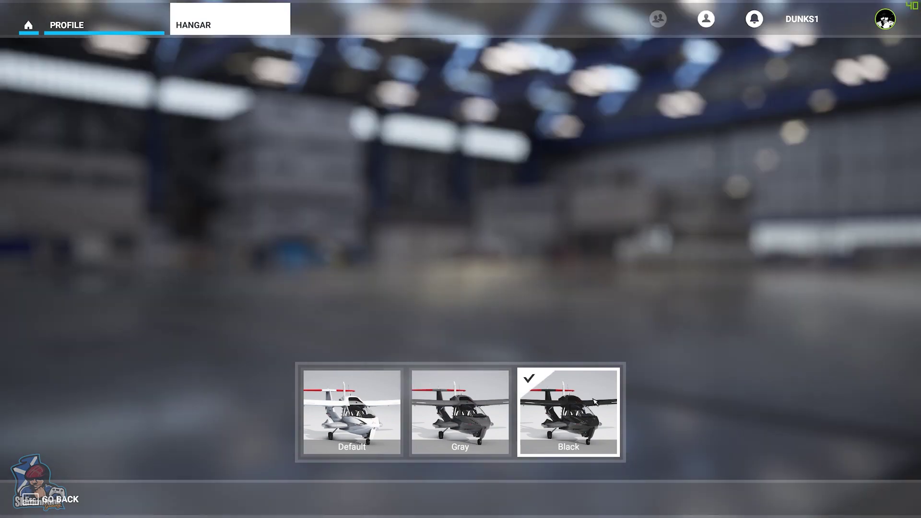
left_click(67, 504)
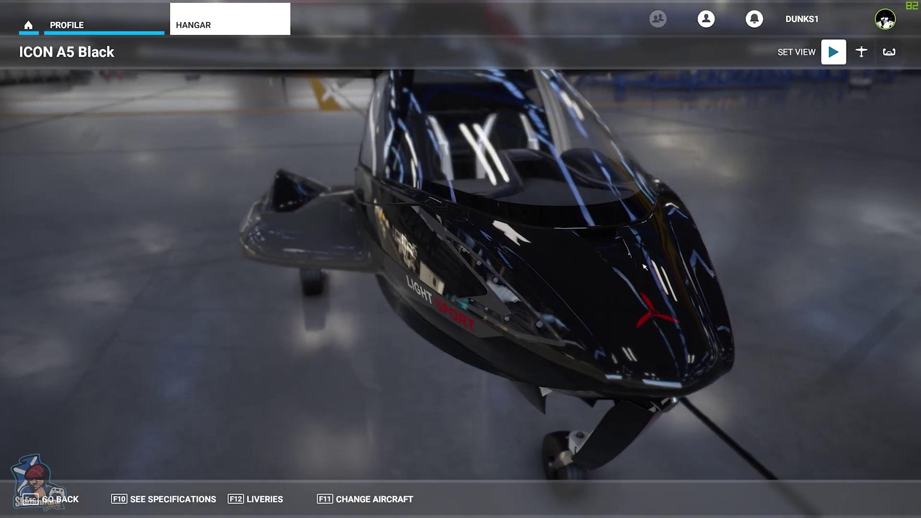
left_click(837, 54)
left_click(840, 56)
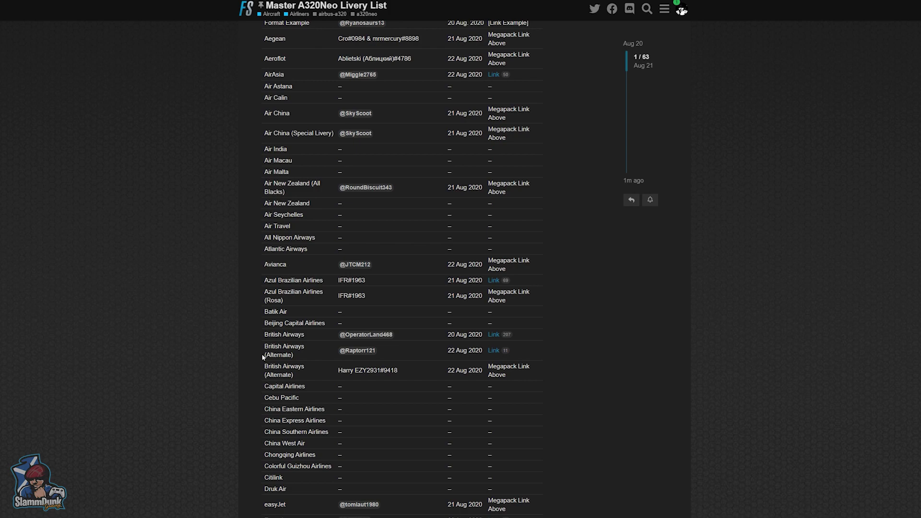
Step: Scroll through the REAL OPERATORS table from Air India to Pegasus Airlines, then back to the top
scroll(263, 341, "down", 3)
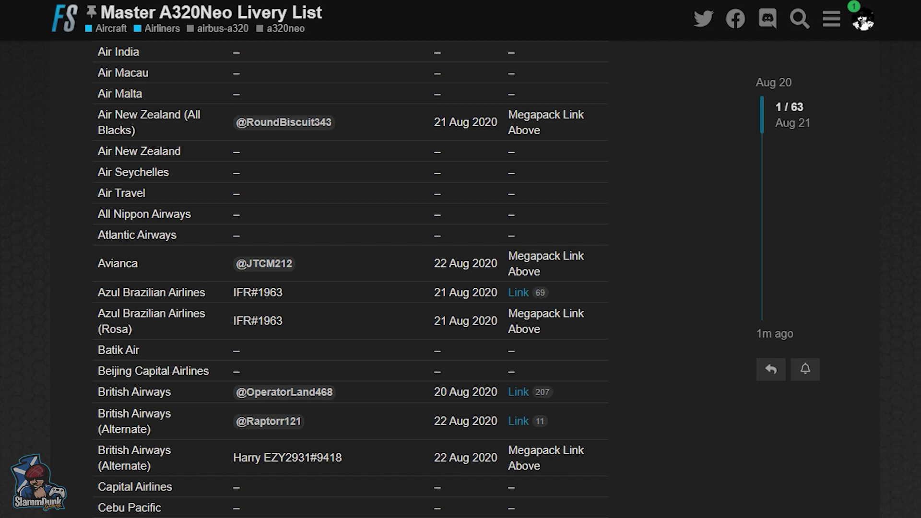
scroll(351, 279, "down", 5)
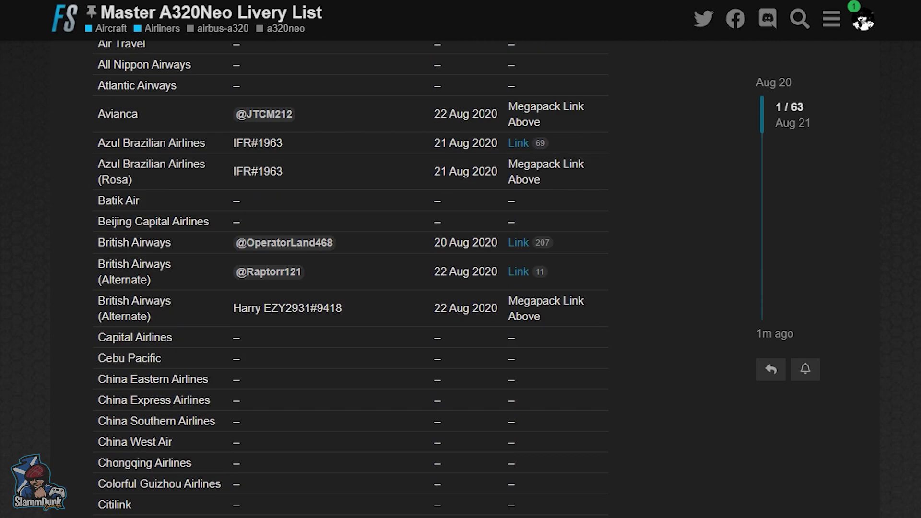
scroll(350, 278, "down", 3)
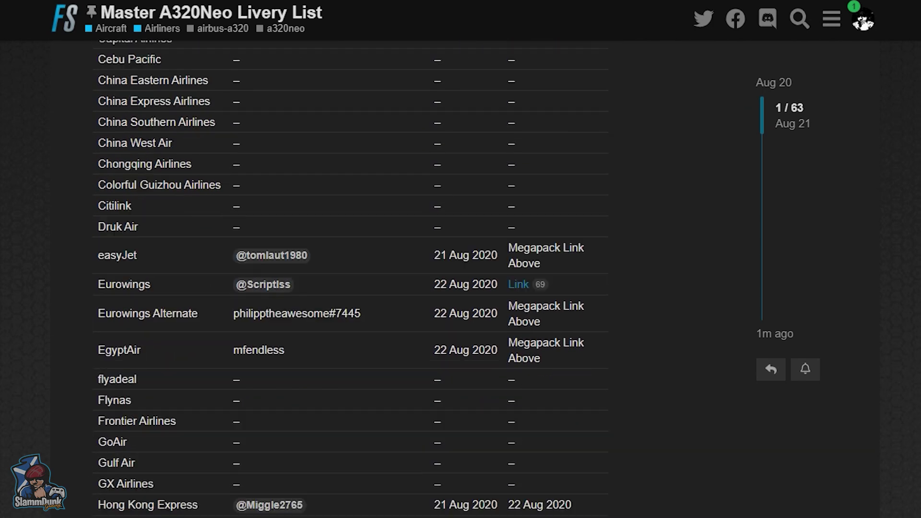
scroll(350, 278, "down", 2)
scroll(350, 278, "down", 4)
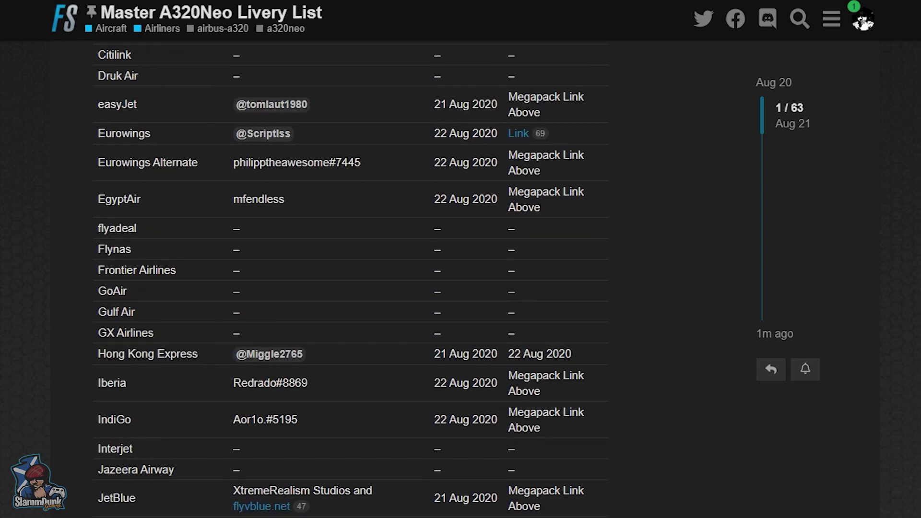
scroll(350, 278, "down", 4)
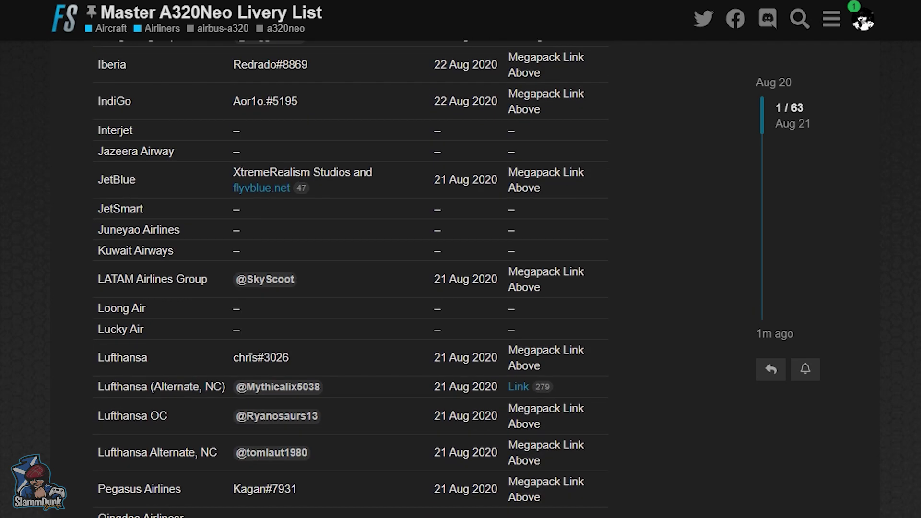
scroll(350, 278, "down", 4)
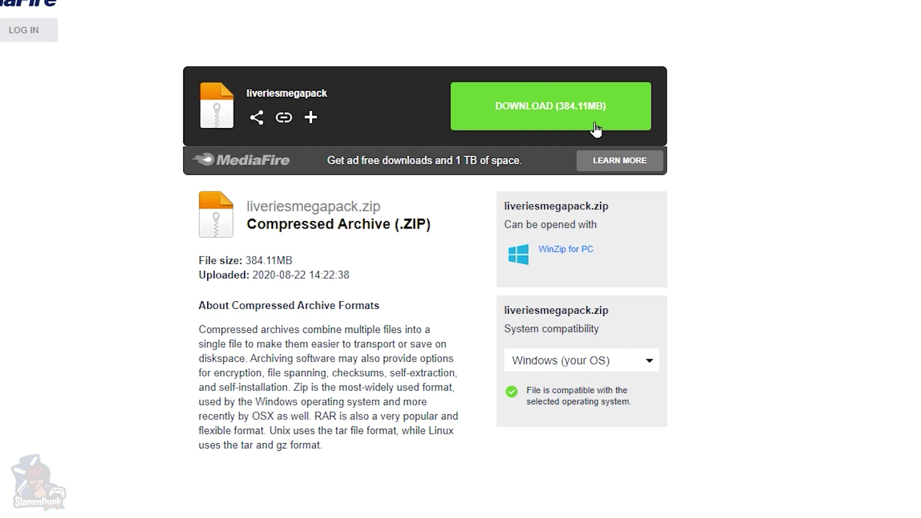
Step: Download liveriesmegapack.zip (384.11MB) from MediaFire and select the six extracted livery folders
left_click(559, 114)
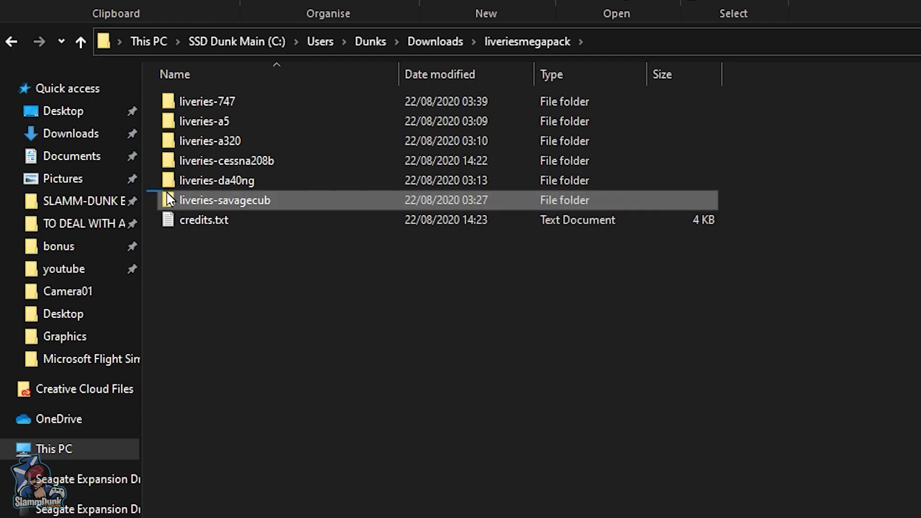
left_click_drag(146, 191, 228, 101)
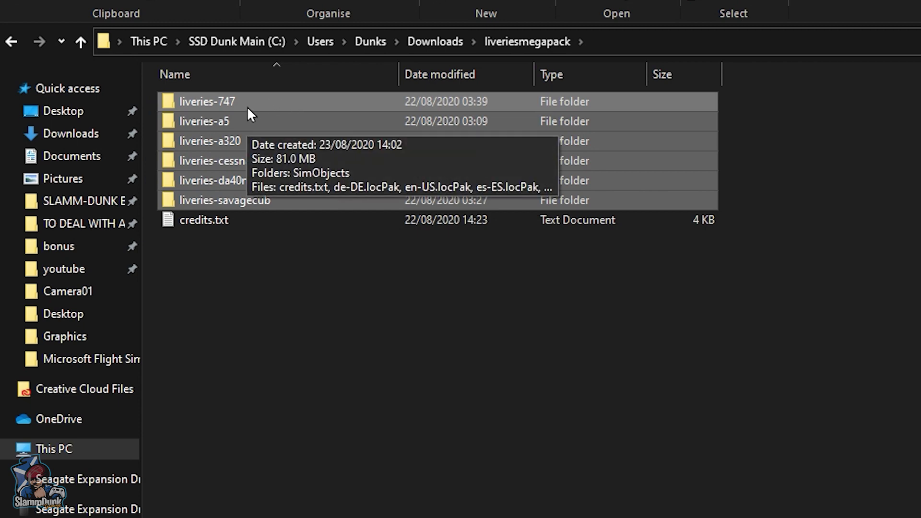
Step: Copy the six livery folders and paste them into the MicrosoftFlightSimulator Community folder
right_click(251, 102)
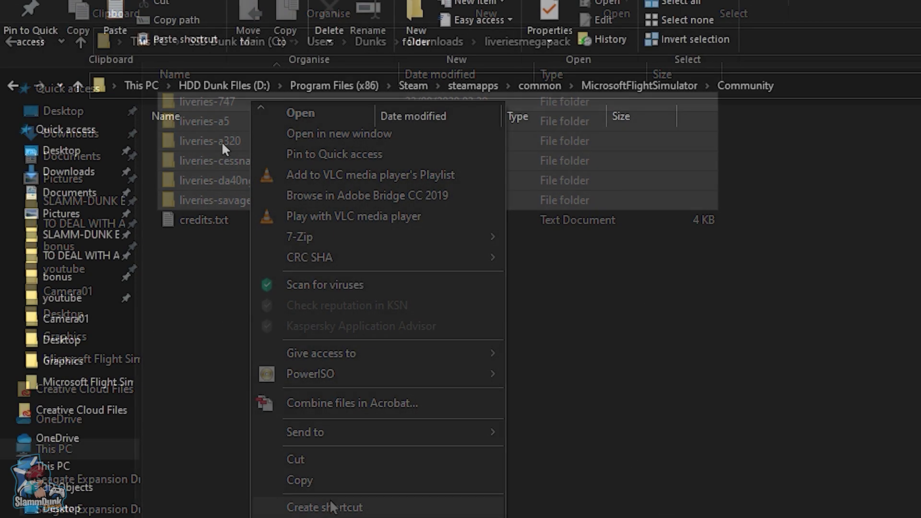
right_click(401, 372)
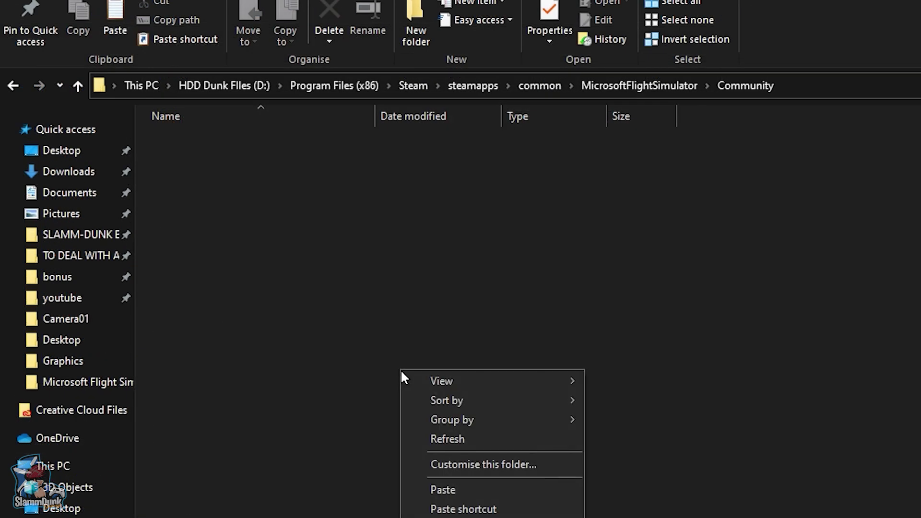
left_click(449, 490)
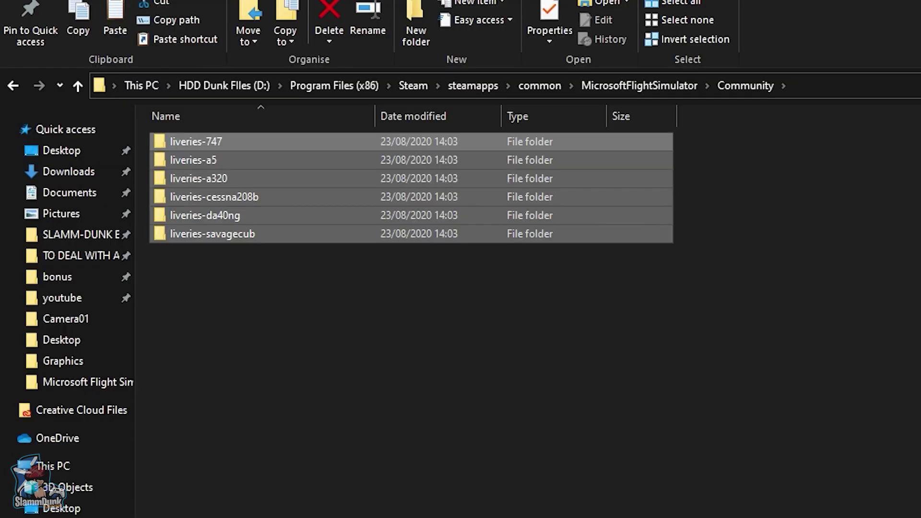
key("Escape")
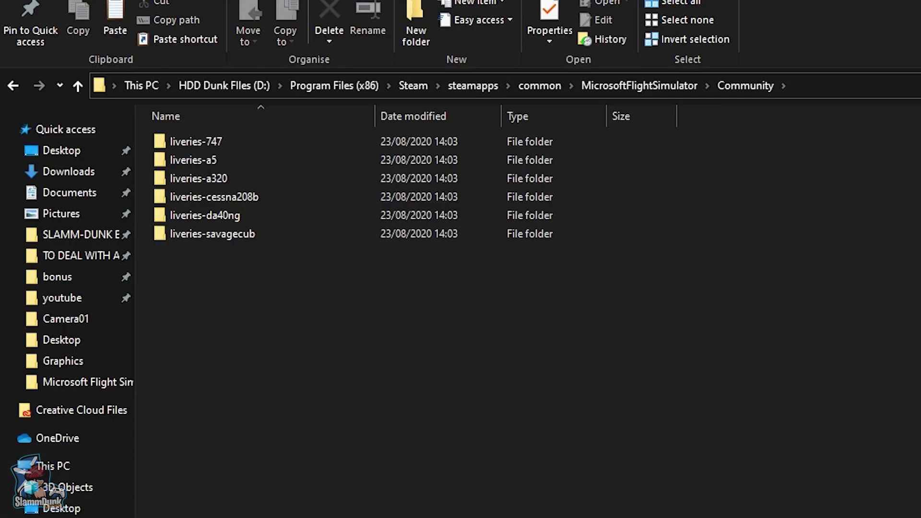
key("alt+Tab")
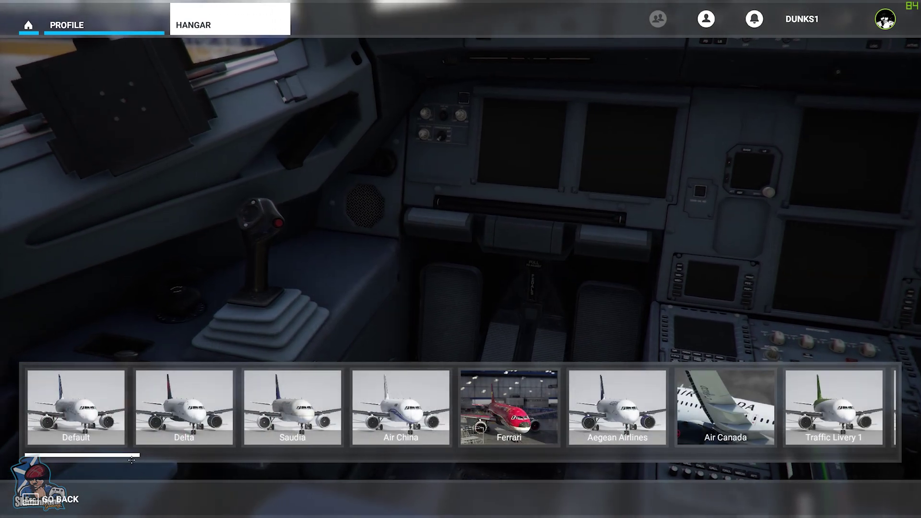
Step: Scroll the A320neo livery strip past Ferrari, Aerolineas and Spirit and pick the red Play livery
left_click_drag(136, 459, 146, 460)
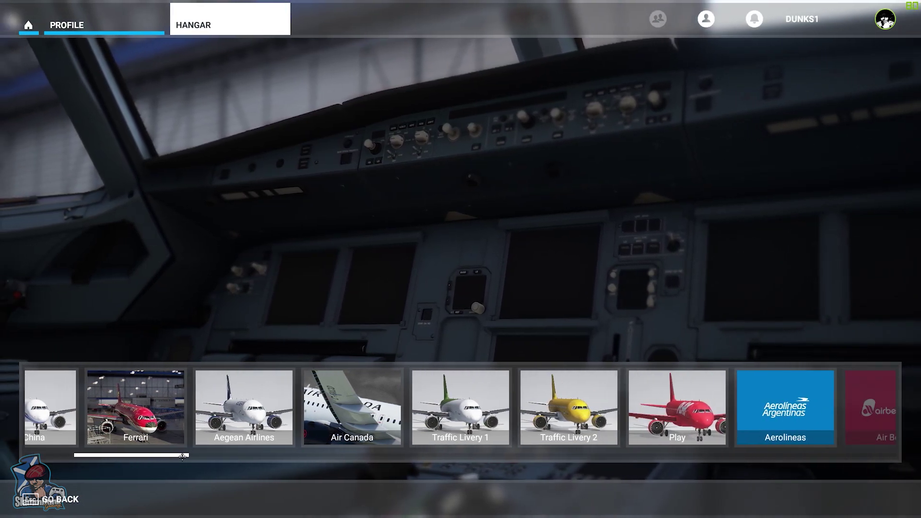
left_click_drag(202, 456, 281, 461)
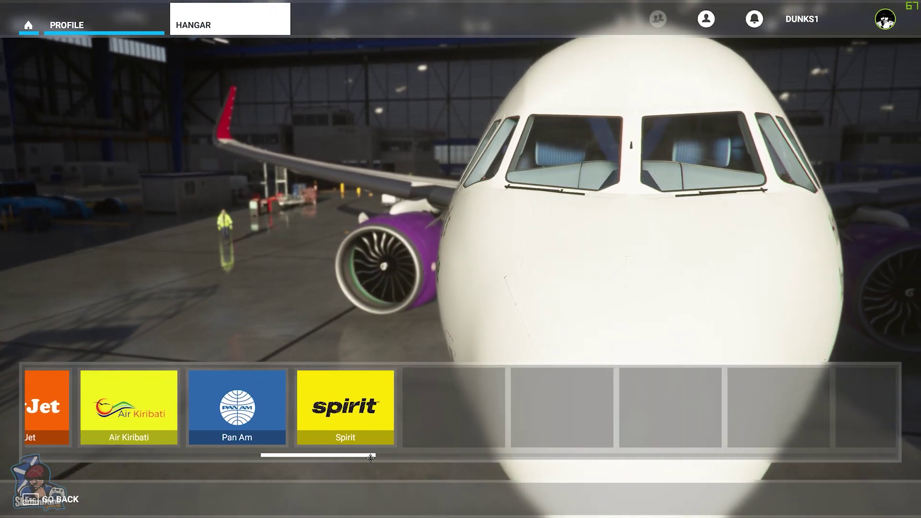
left_click_drag(368, 462, 395, 461)
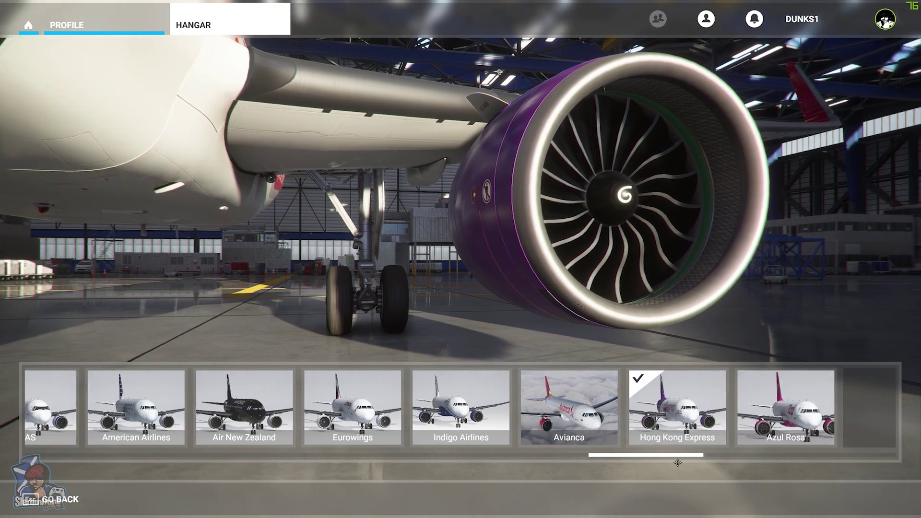
left_click_drag(677, 463, 708, 463)
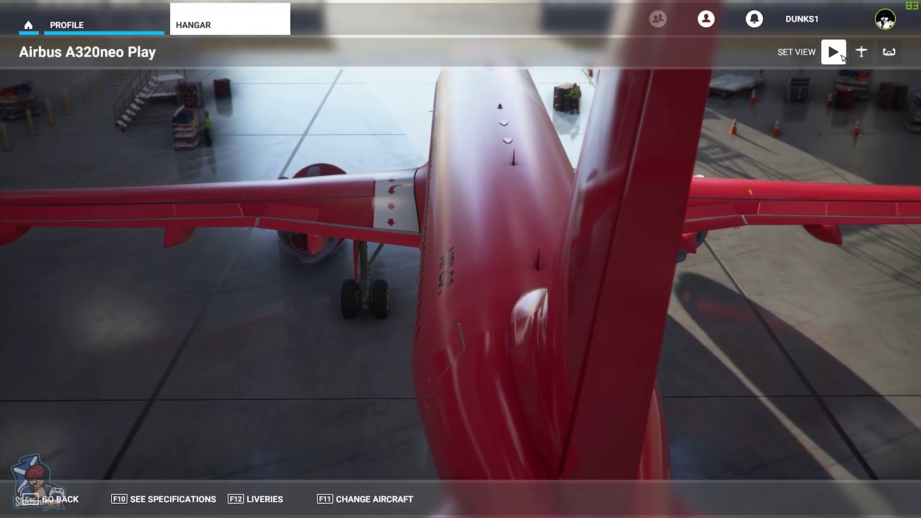
Step: Open the livery list for the A320neo, with Play marked as current
left_click(261, 499)
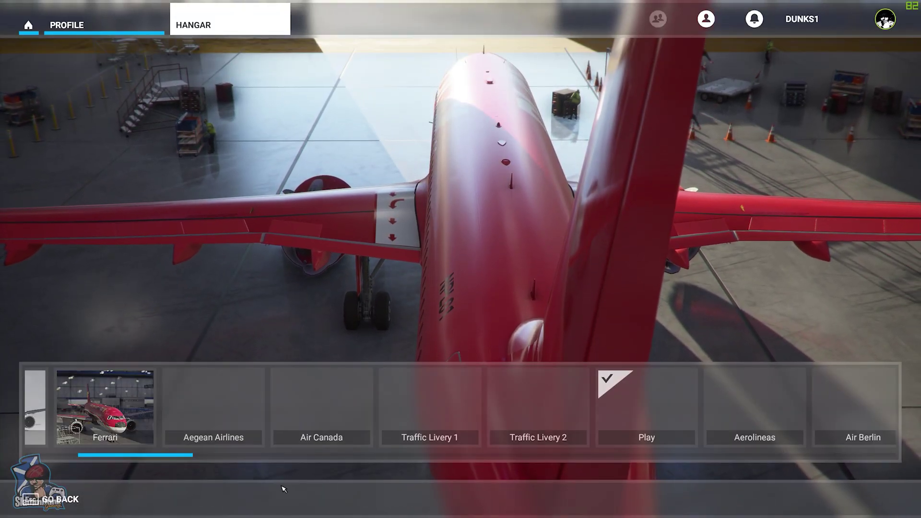